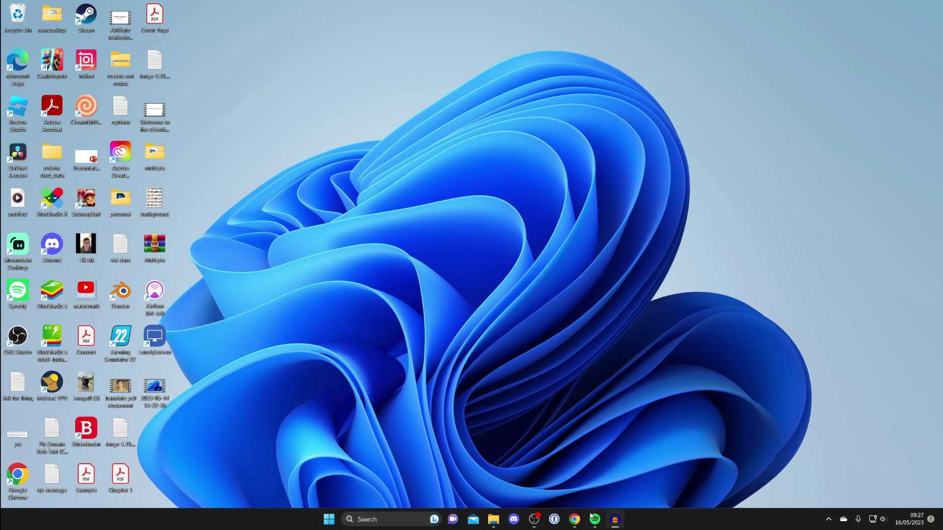
# Step: Minimize the OneDrive browser window and open File Explorer at This PC
pyautogui.click(574, 519)
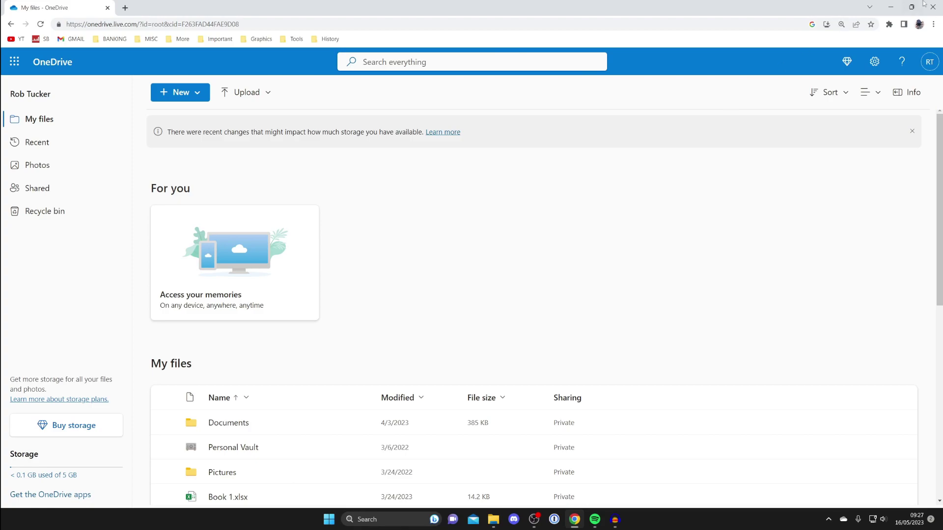
pyautogui.click(889, 3)
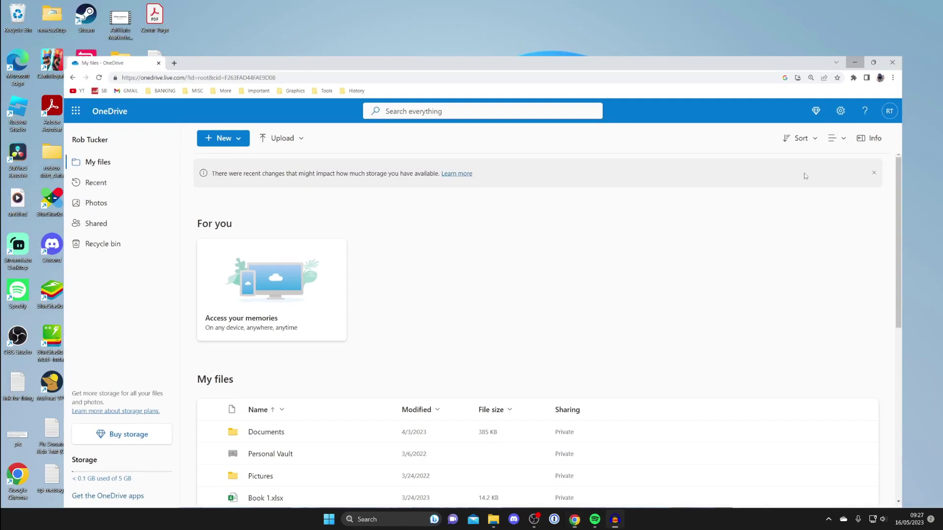
pyautogui.press('super+e')
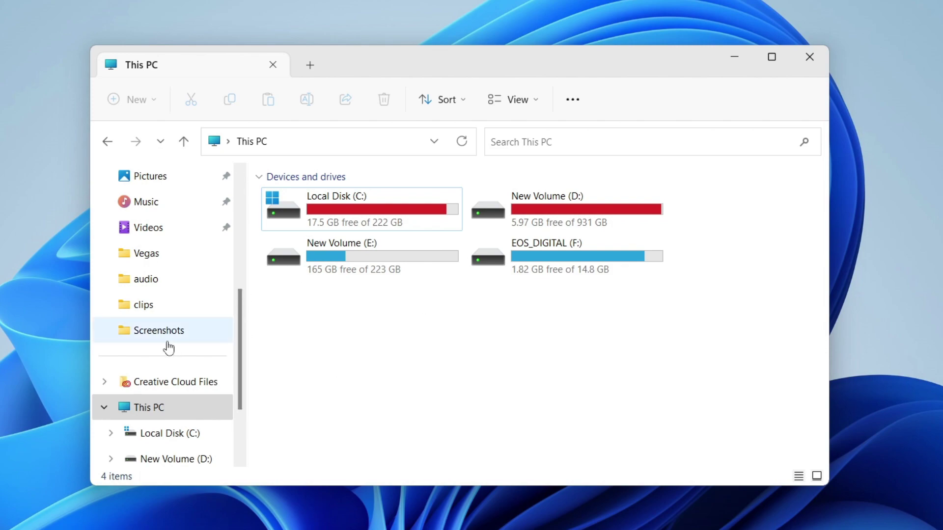
# Step: Open the personal OneDrive folder in File Explorer and browse its 19 items
pyautogui.scroll(2, 170, 348)
pyautogui.scroll(4, 169, 348)
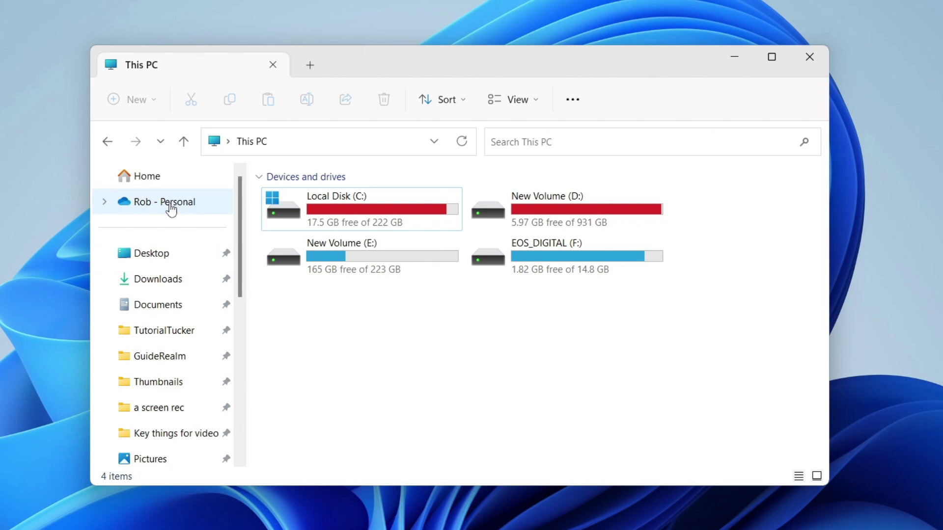
pyautogui.click(171, 209)
pyautogui.scroll(-3, 338, 250)
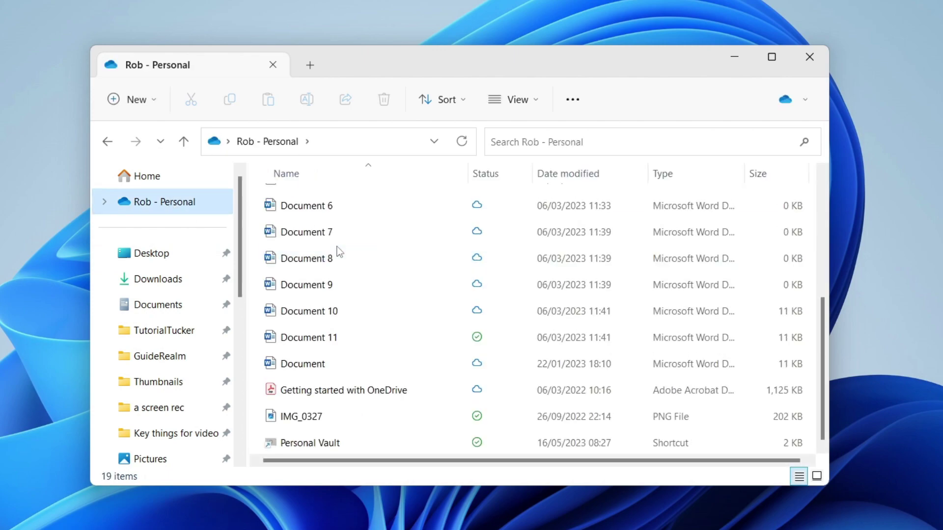
pyautogui.scroll(3, 337, 246)
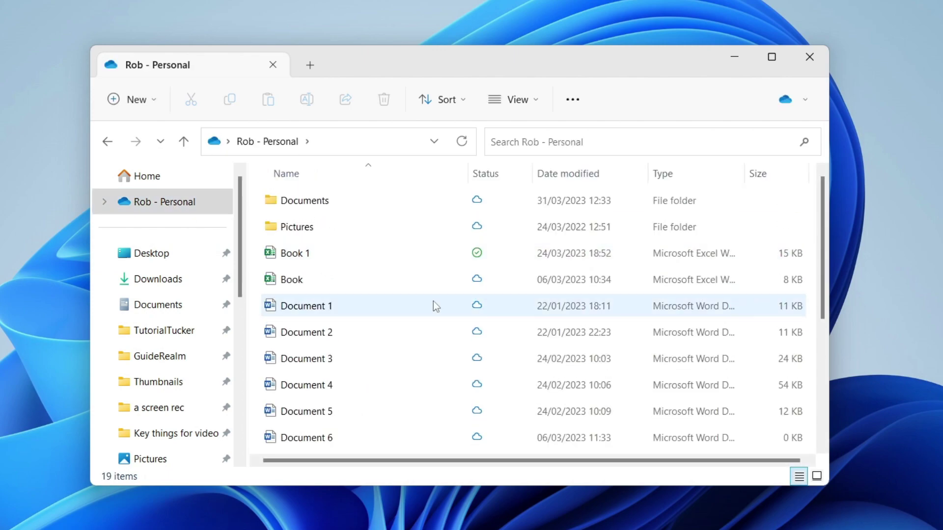
pyautogui.scroll(-1, 433, 302)
pyautogui.scroll(-1, 433, 301)
pyautogui.scroll(3, 433, 302)
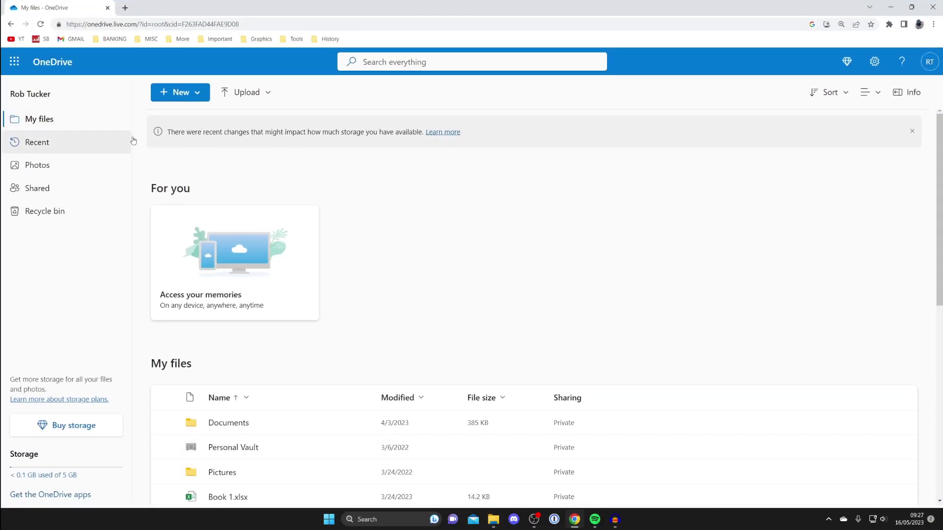
# Step: Minimize Chrome and File Explorer, then bring back the OneDrive My files page
pyautogui.scroll(-4, 265, 145)
pyautogui.scroll(5, 663, 148)
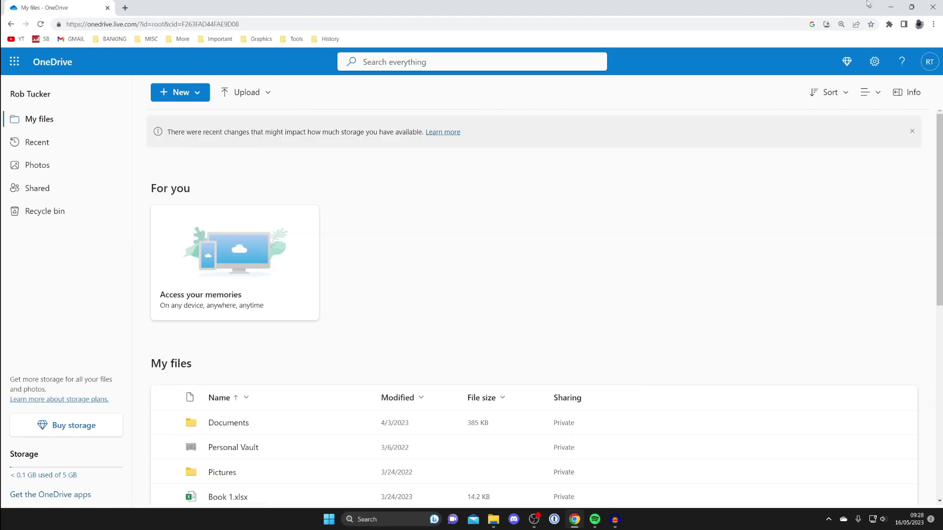
pyautogui.click(890, 7)
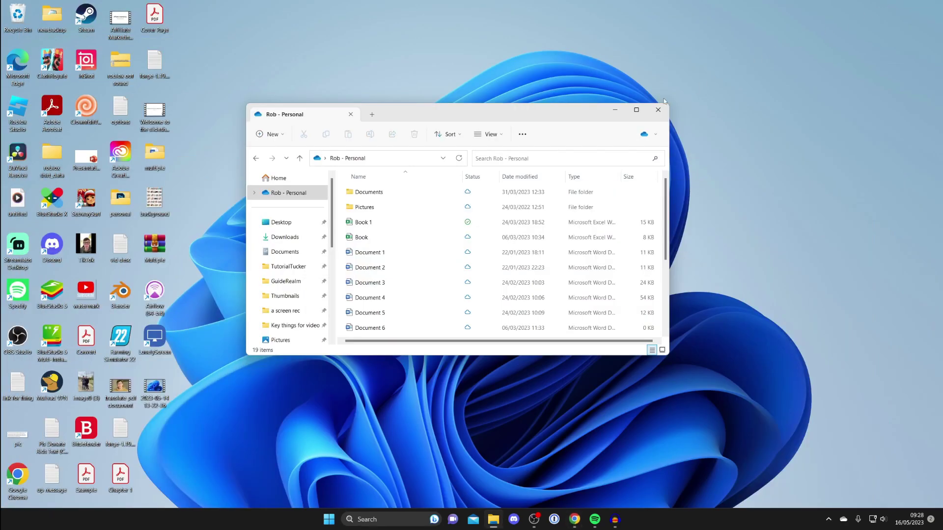
pyautogui.click(614, 110)
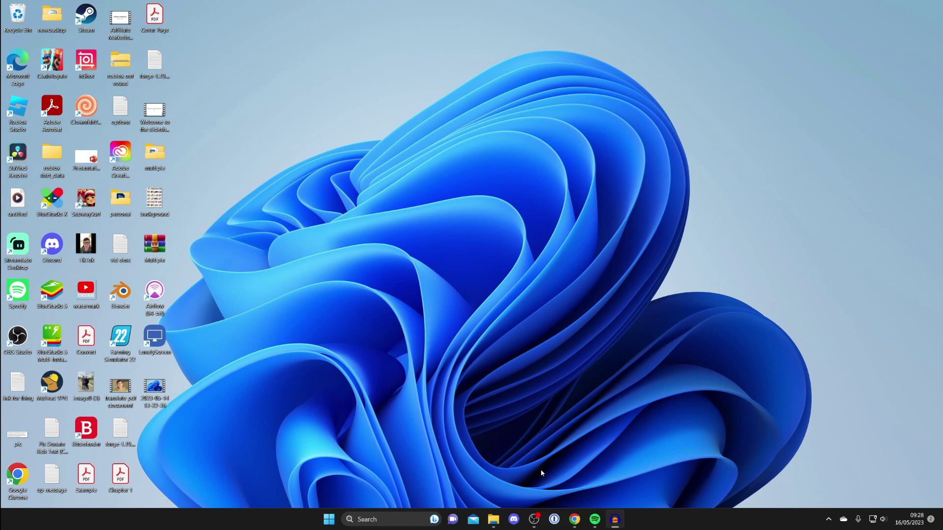
pyautogui.click(574, 519)
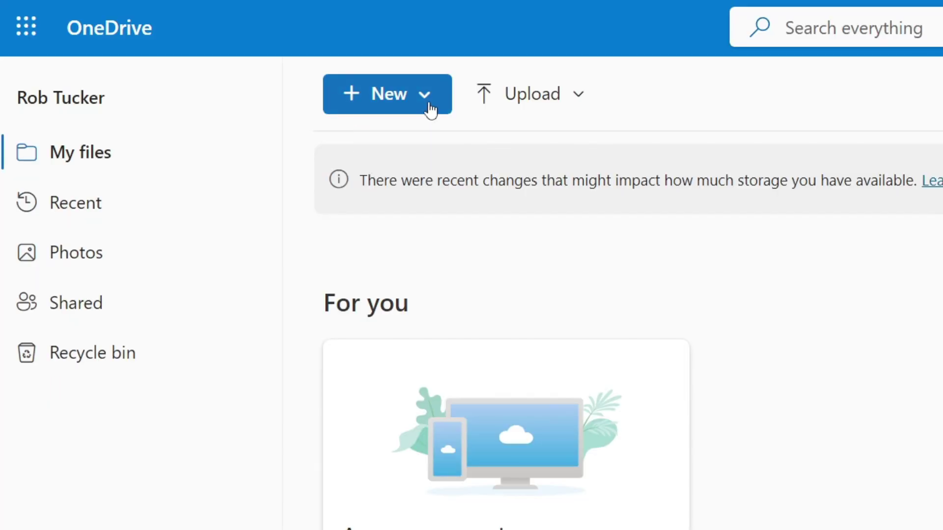
# Step: Create a new OneDrive folder named 'Share Online' in My files
pyautogui.click(430, 109)
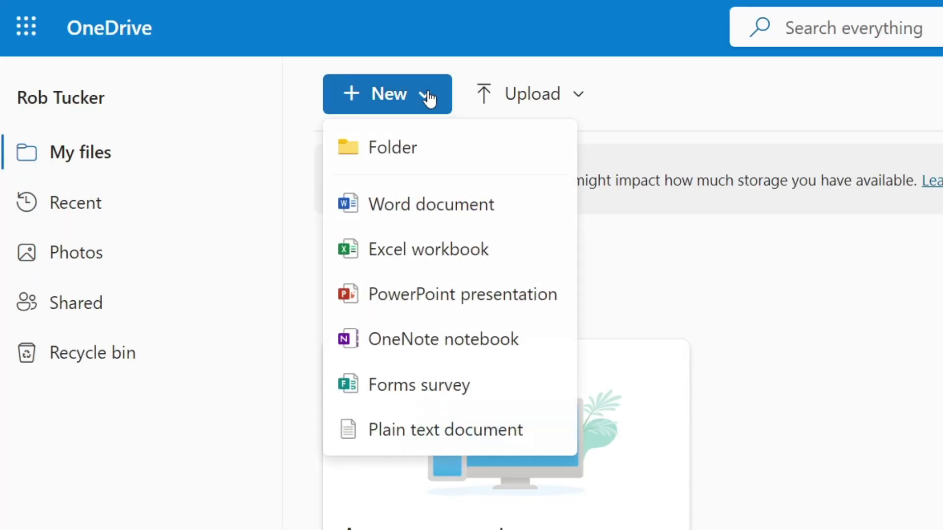
pyautogui.click(407, 148)
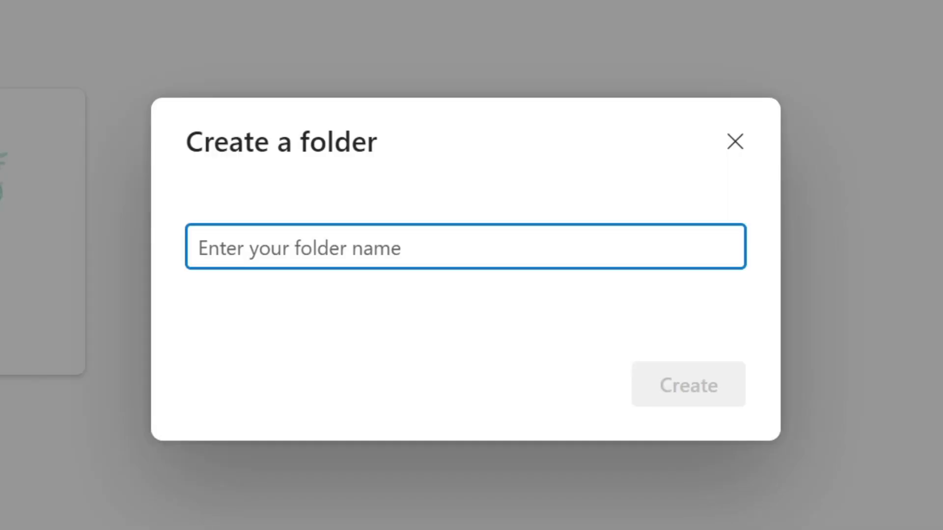
pyautogui.write('h')
pyautogui.press('BackSpace')
pyautogui.write('Share Onlie')
pyautogui.press('BackSpace')
pyautogui.write('ne')
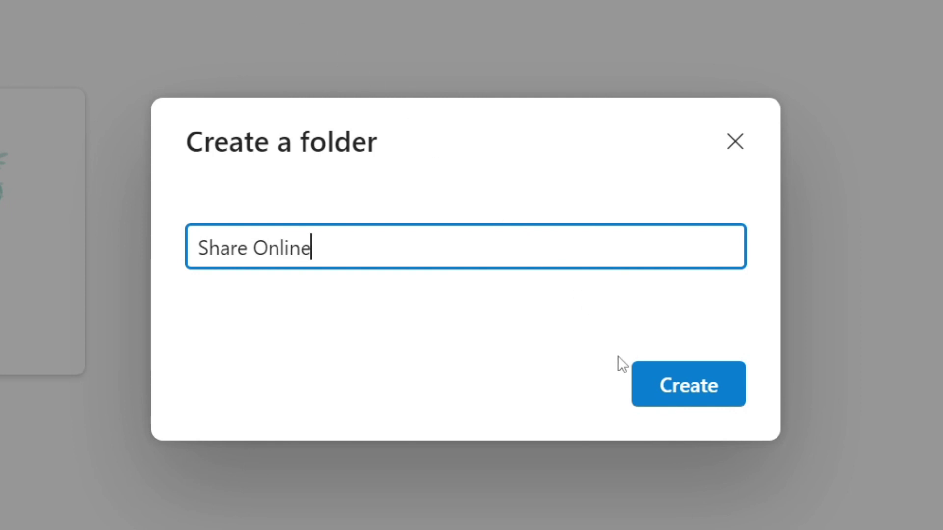
pyautogui.click(669, 386)
# Step: Open the Share Online folder, then switch over to File Explorer
pyautogui.scroll(-3, 551, 297)
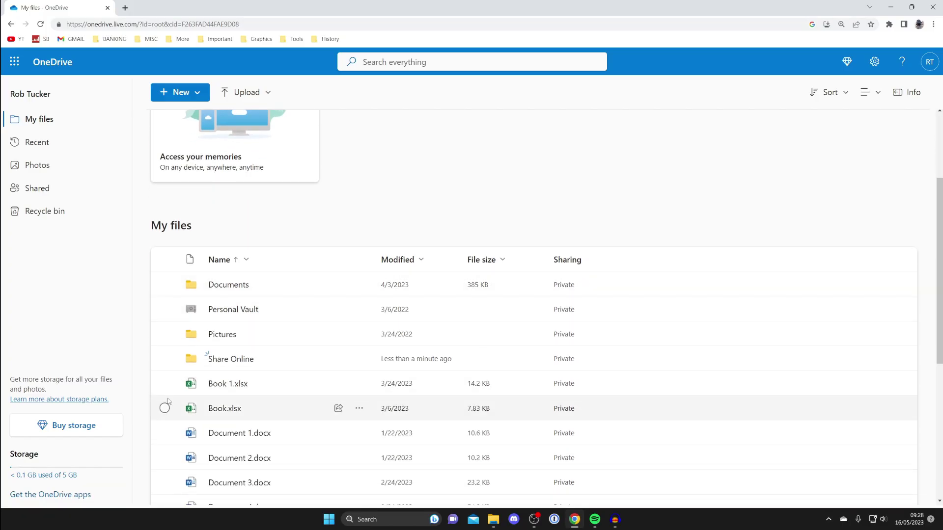
pyautogui.click(234, 364)
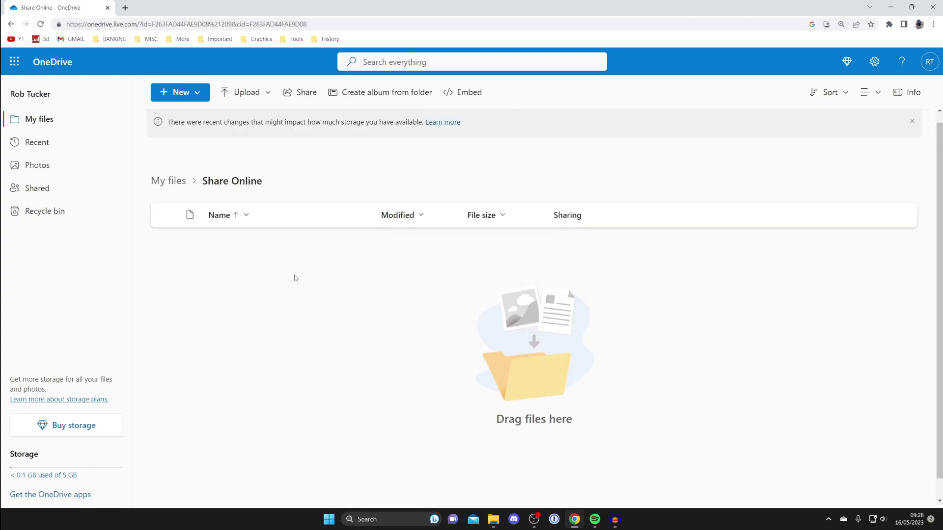
pyautogui.click(882, 8)
pyautogui.click(492, 519)
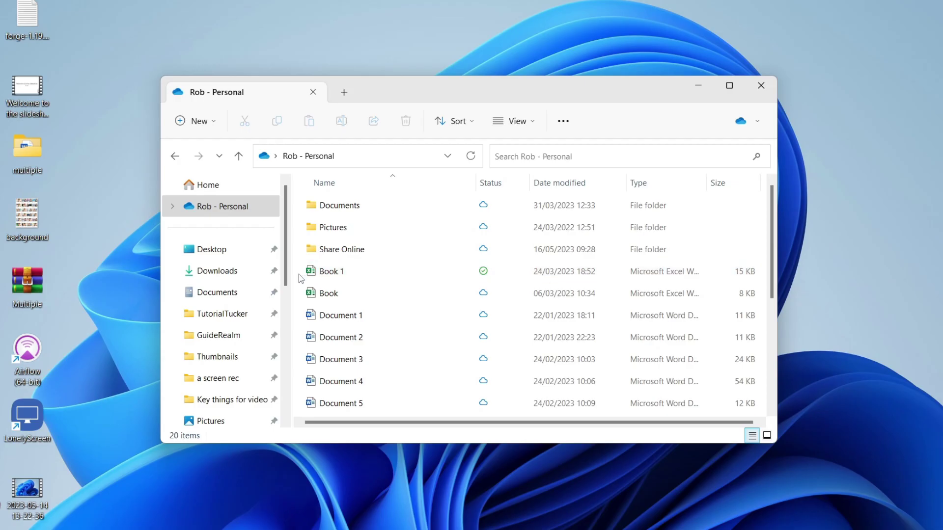
# Step: Add a folder named 'Share Online 2' to the synced OneDrive folder in File Explorer
pyautogui.rightClick(343, 241)
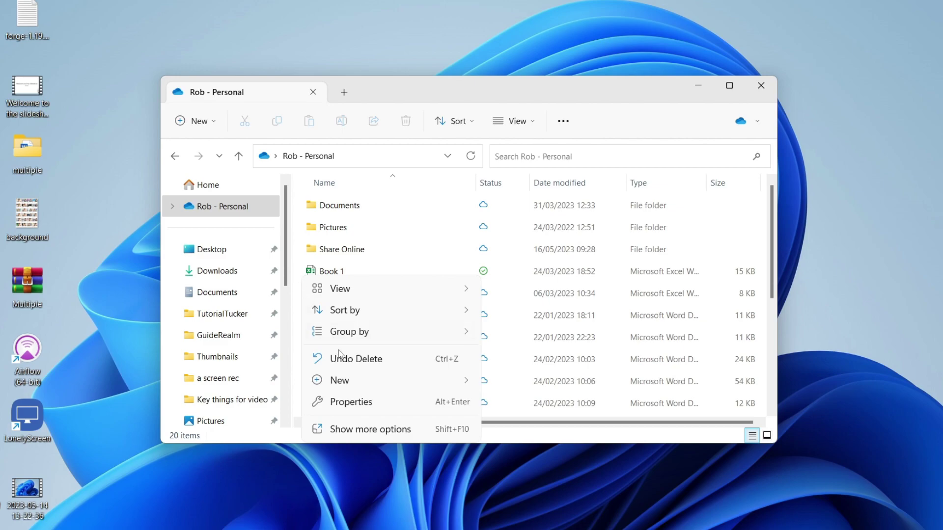
pyautogui.moveTo(343, 380)
pyautogui.click(550, 379)
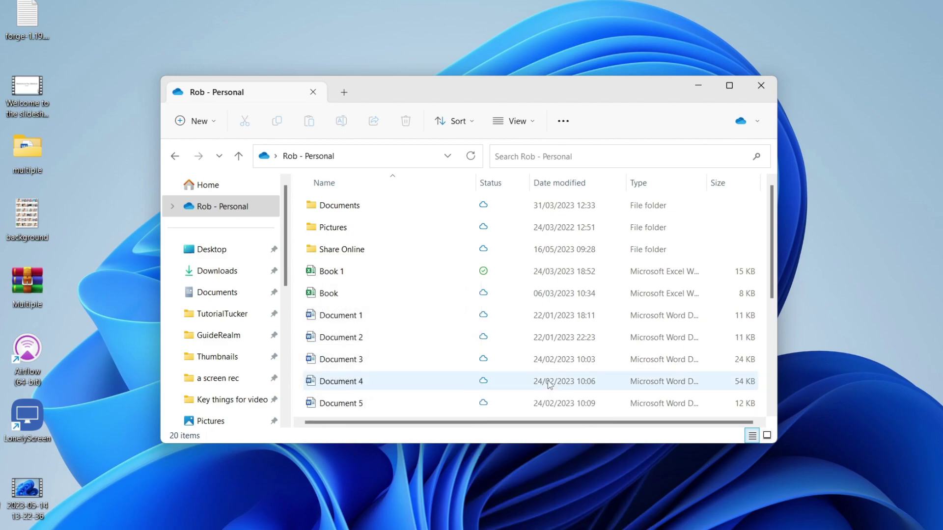
pyautogui.write('Share Online 2')
pyautogui.press('Return')
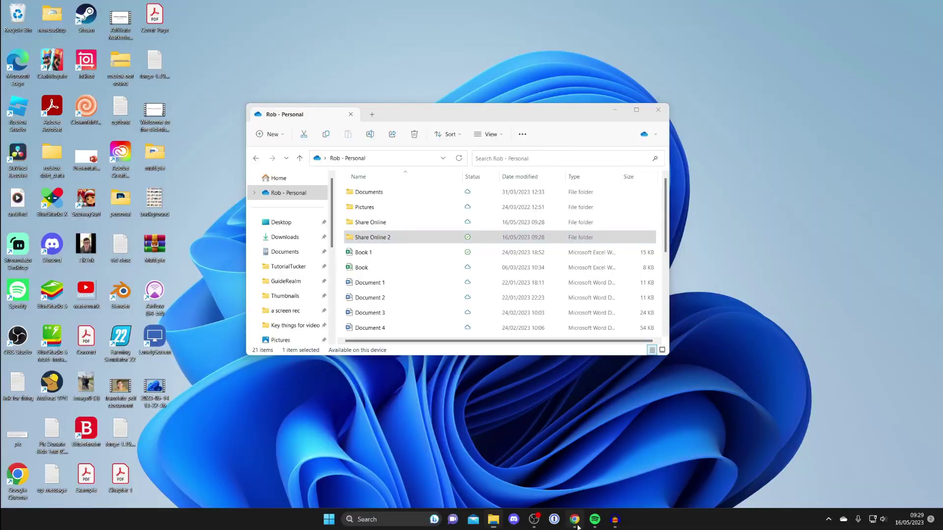
pyautogui.click(575, 520)
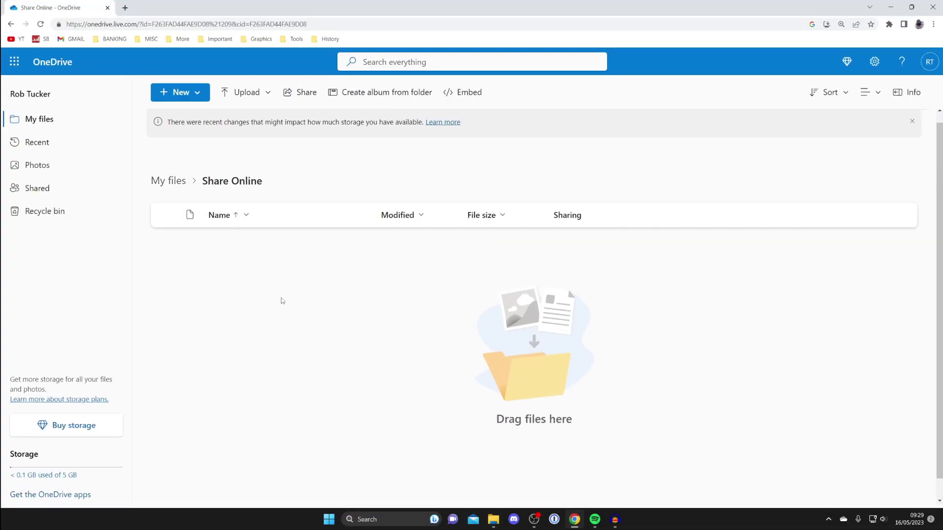
# Step: Upload four thumbnail JPGs (access bios v2, minecraft skin, chatgpt, new email account) to Share Online
pyautogui.click(252, 94)
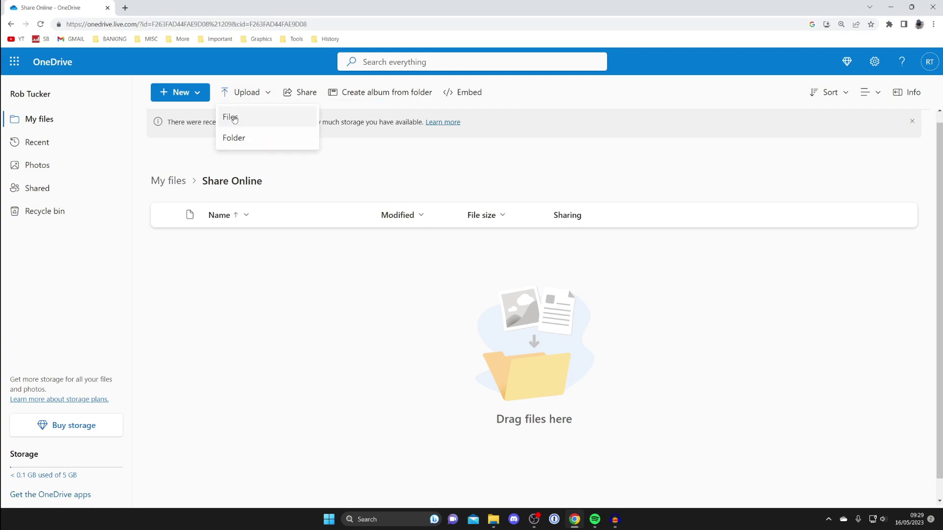
pyautogui.click(236, 117)
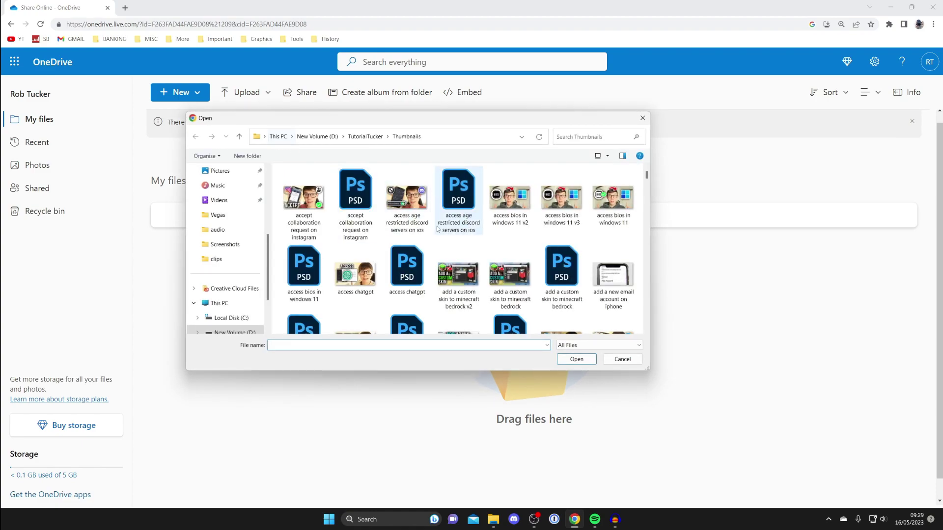
pyautogui.scroll(-1, 438, 228)
pyautogui.scroll(2, 438, 229)
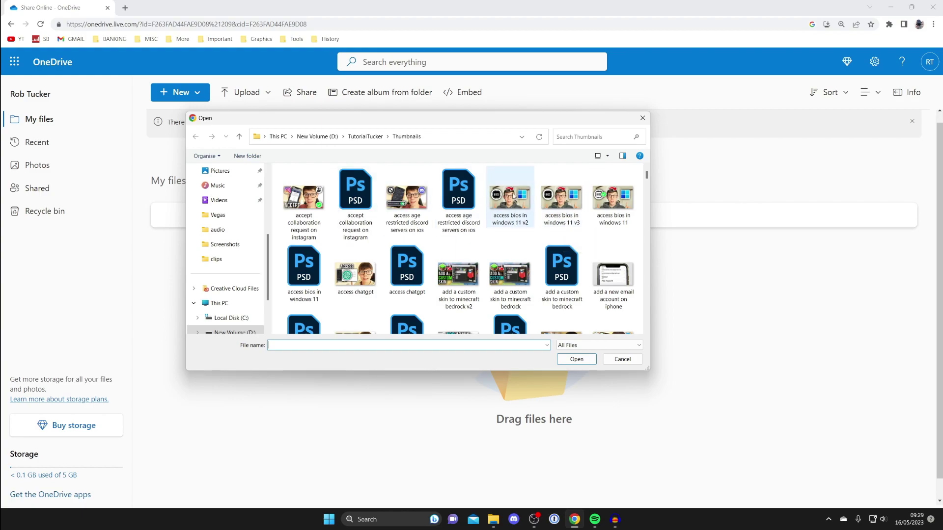
pyautogui.moveTo(485, 240); pyautogui.dragTo(616, 190)
pyautogui.click(506, 237)
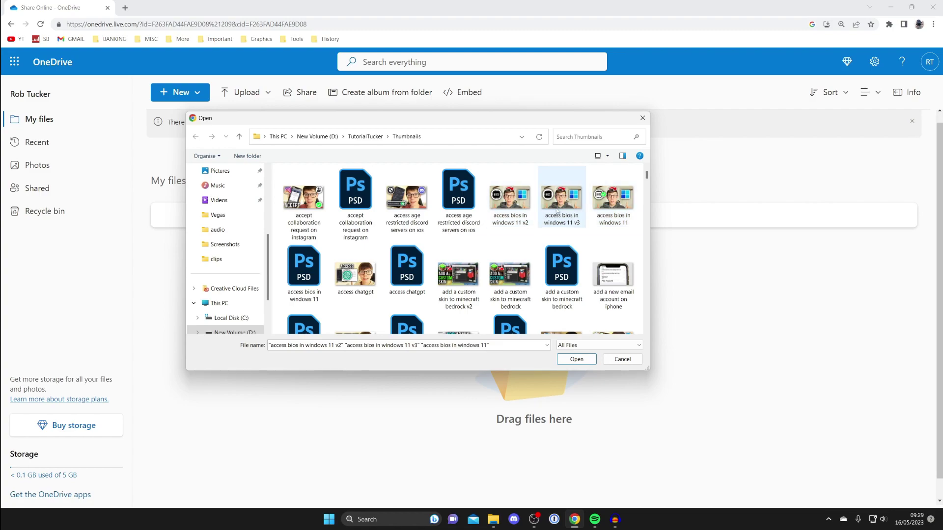
pyautogui.click(515, 199)
pyautogui.keyDown('ctrl'); pyautogui.click(510, 269); pyautogui.keyUp('ctrl')
pyautogui.keyDown('ctrl'); pyautogui.click(354, 273); pyautogui.keyUp('ctrl')
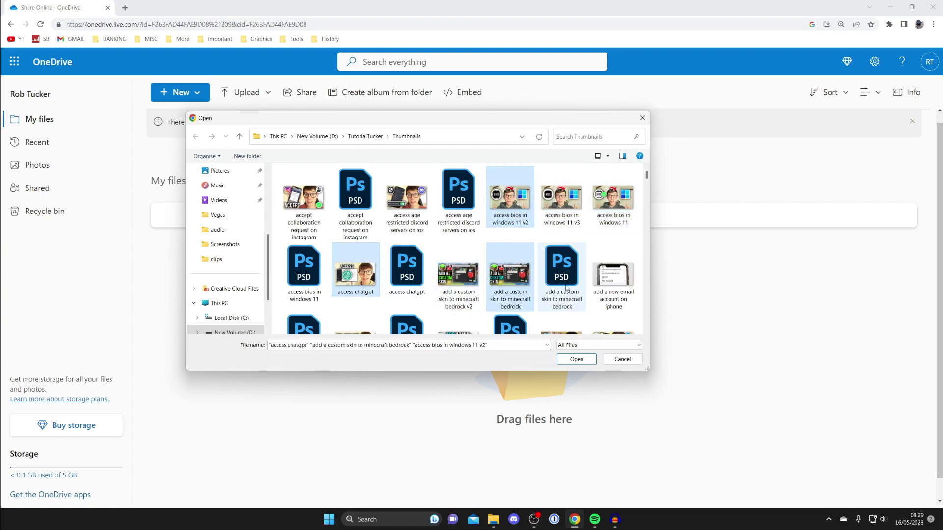
pyautogui.keyDown('ctrl'); pyautogui.click(607, 278); pyautogui.keyUp('ctrl')
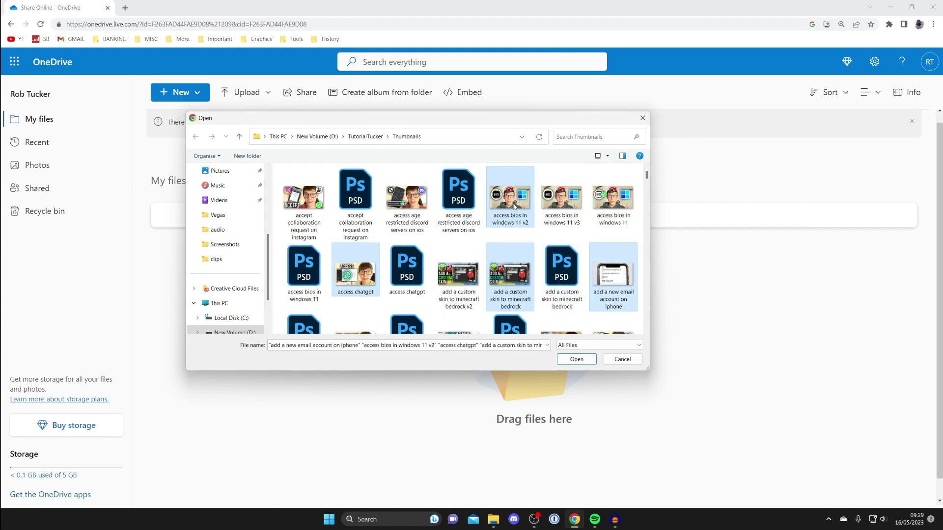
pyautogui.click(577, 360)
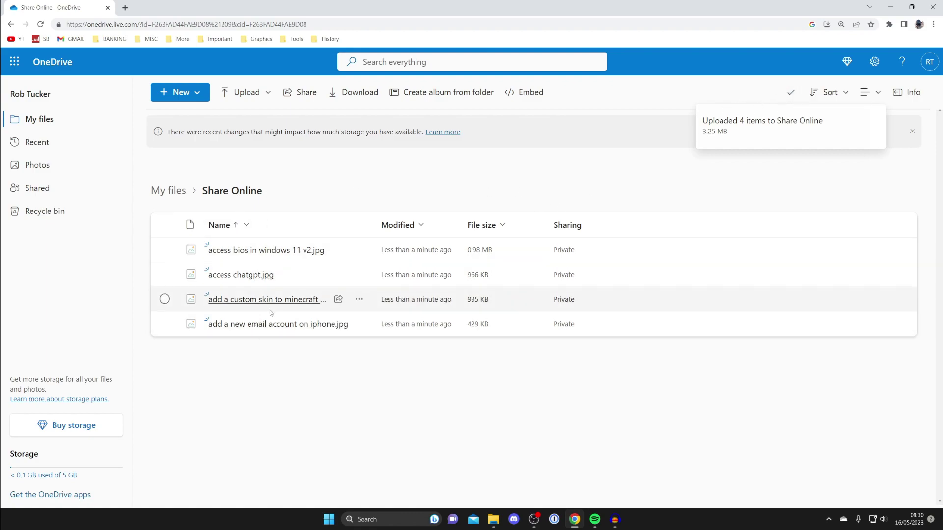
# Step: Open Share Online 2 and a Thumbnails window positioned below it
pyautogui.click(889, 6)
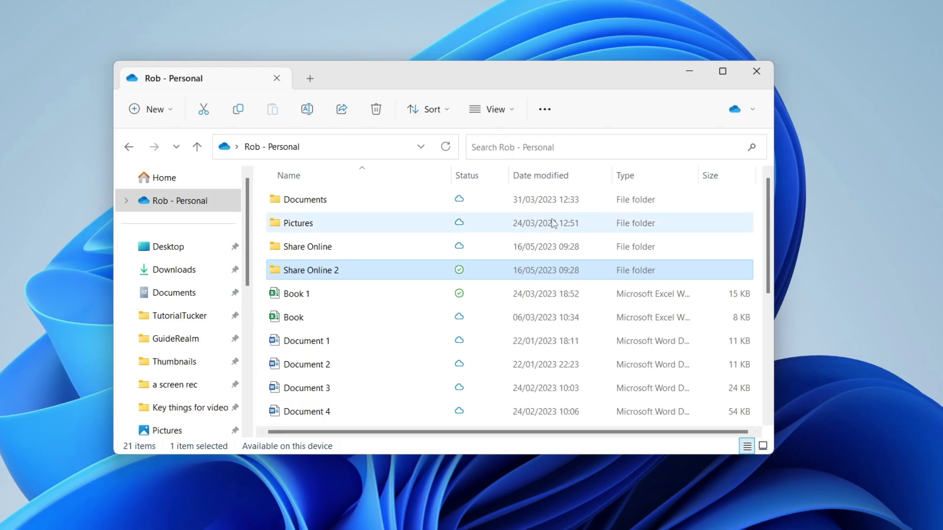
pyautogui.doubleClick(357, 273)
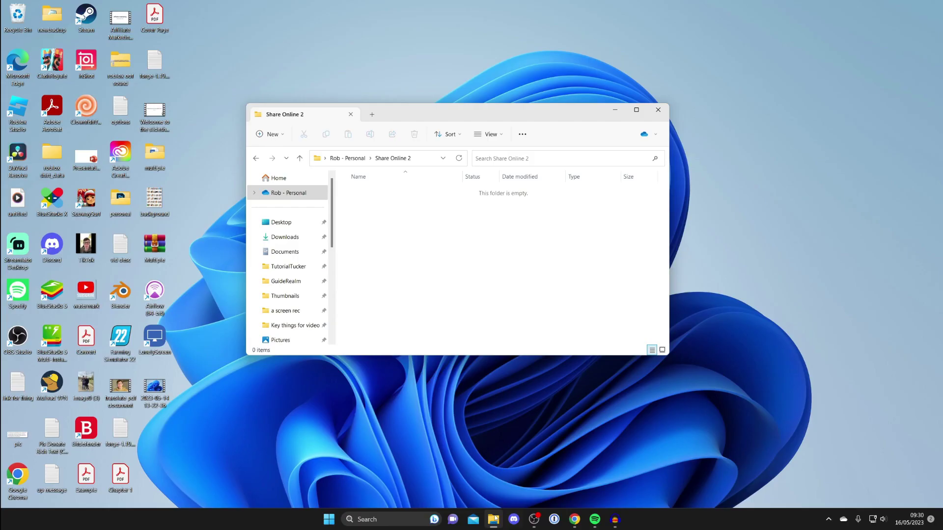
pyautogui.rightClick(493, 519)
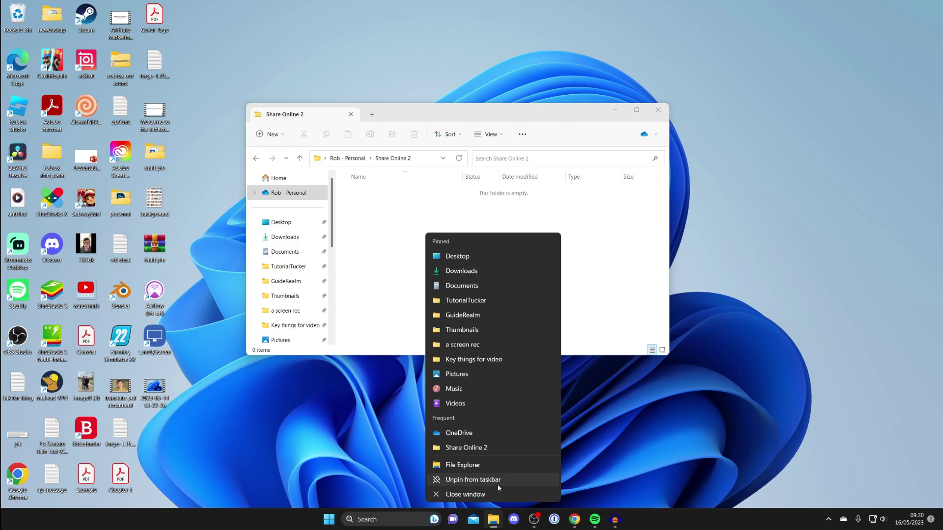
pyautogui.click(462, 330)
pyautogui.moveTo(444, 127); pyautogui.dragTo(451, 291)
# Step: Drag four thumbnail JPGs, including bluetooth devices and fix iphone emails, into Share Online 2
pyautogui.click(543, 378)
pyautogui.keyDown('ctrl'); pyautogui.click(520, 462); pyautogui.keyUp('ctrl')
pyautogui.keyDown('ctrl'); pyautogui.click(491, 456); pyautogui.keyUp('ctrl')
pyautogui.moveTo(539, 390); pyautogui.dragTo(526, 231)
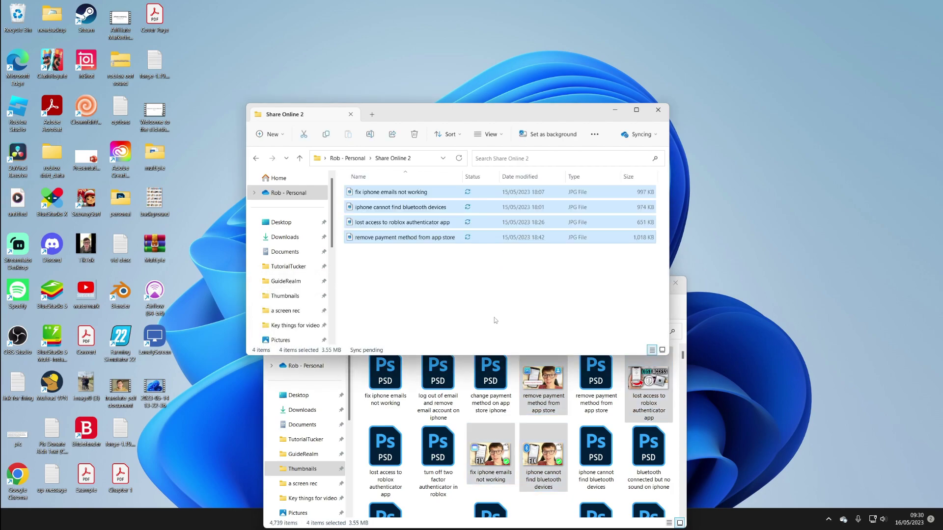
pyautogui.click(495, 304)
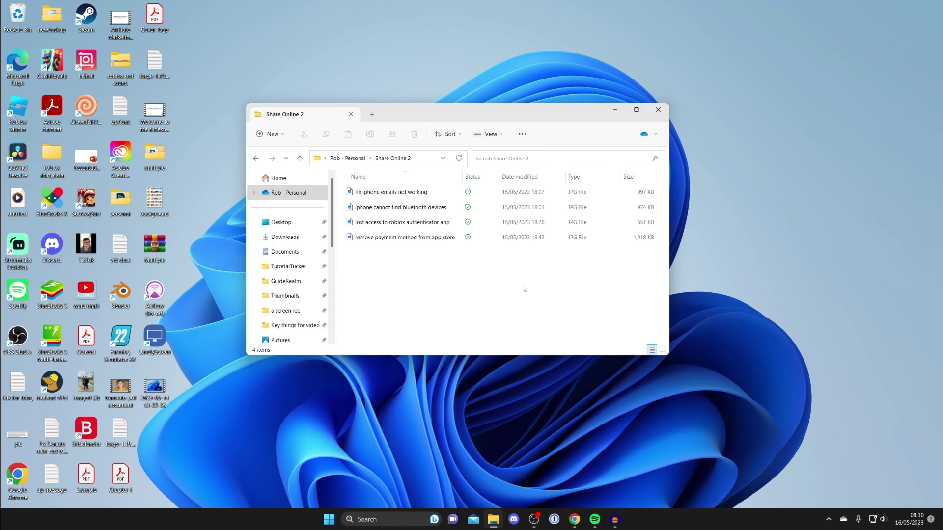
# Step: Create an 'Anyone' Can view link for the Share Online folder and copy it
pyautogui.click(574, 519)
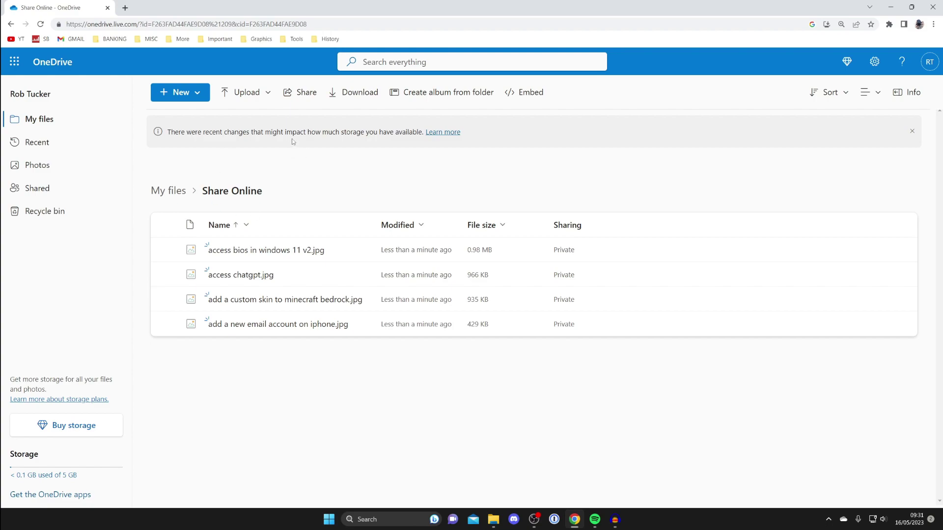
pyautogui.click(300, 93)
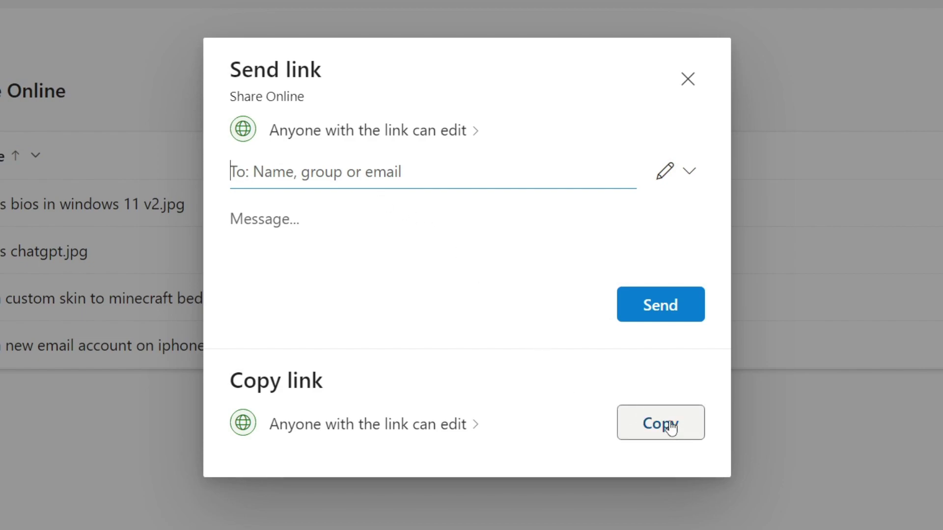
pyautogui.click(464, 425)
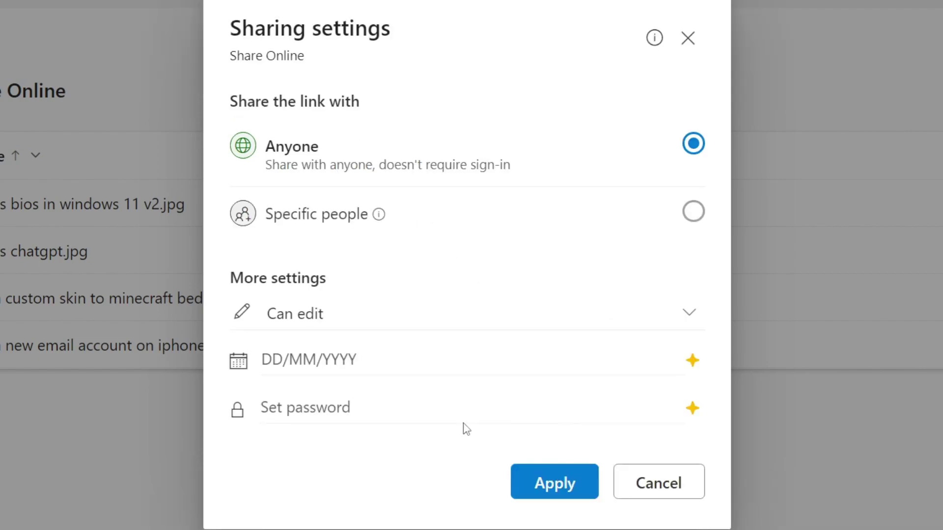
pyautogui.click(315, 320)
pyautogui.click(336, 423)
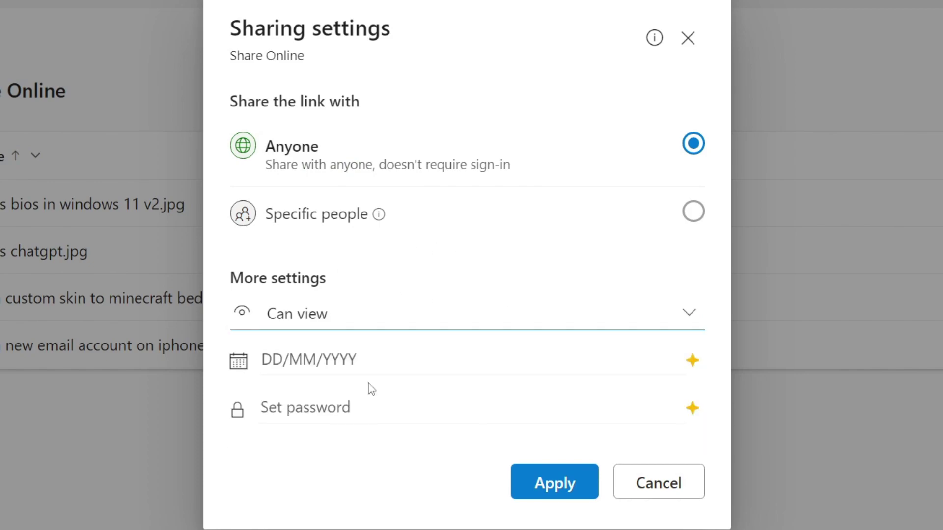
pyautogui.click(571, 482)
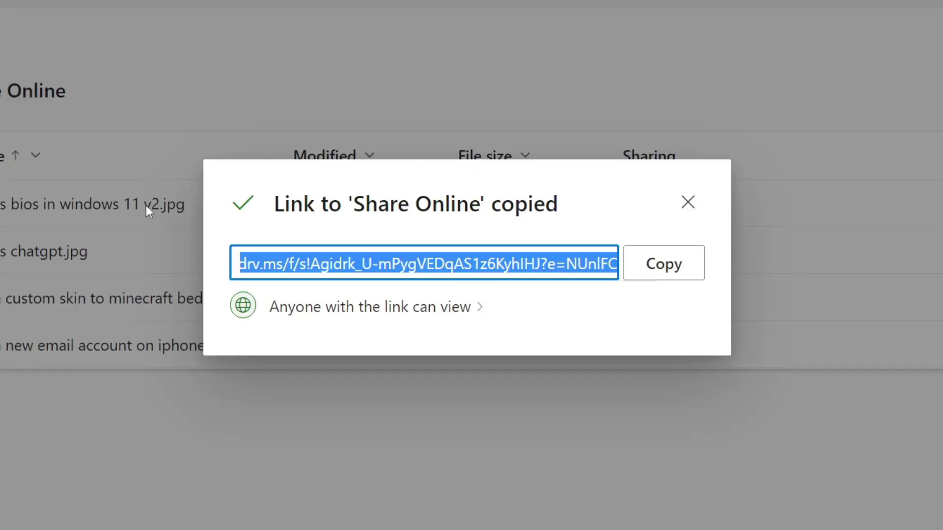
pyautogui.click(661, 275)
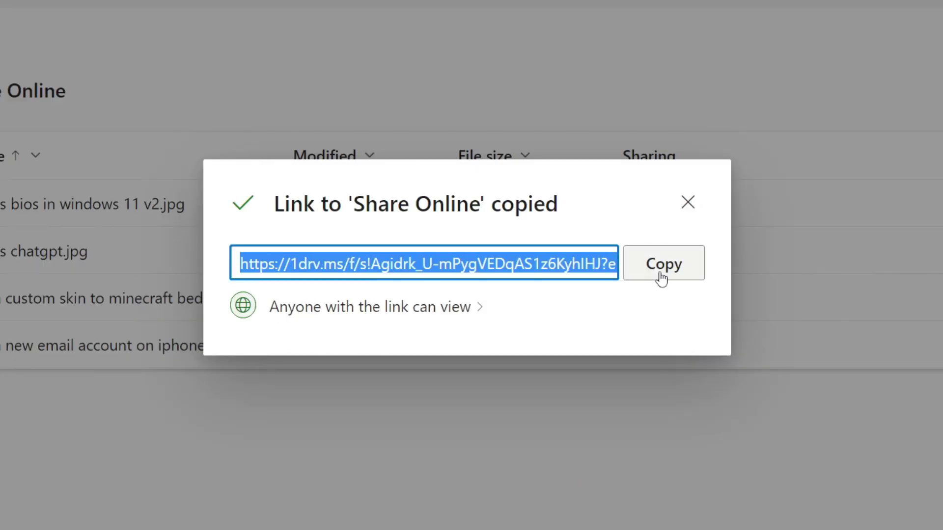
pyautogui.click(686, 216)
# Step: Return to the personal OneDrive folder and open the OneDrive Share dialog for Share Online 2
pyautogui.click(886, 3)
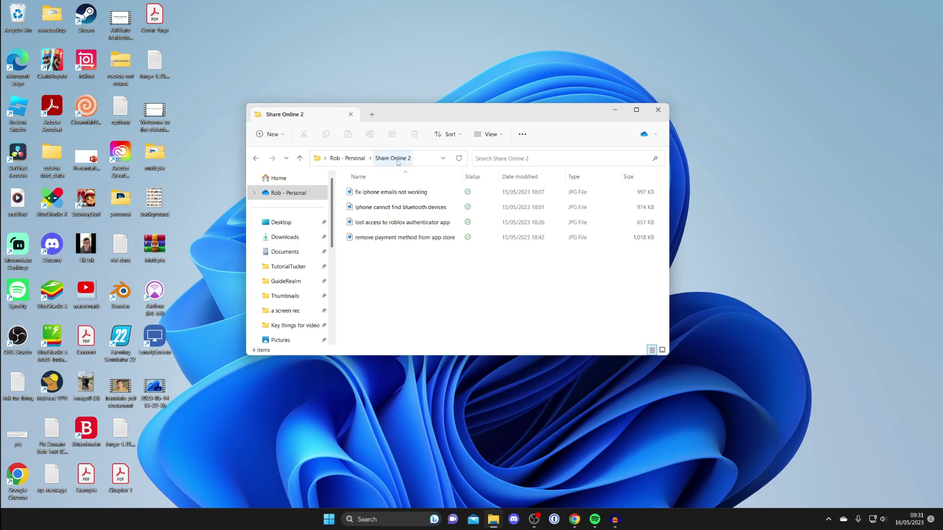
pyautogui.click(256, 158)
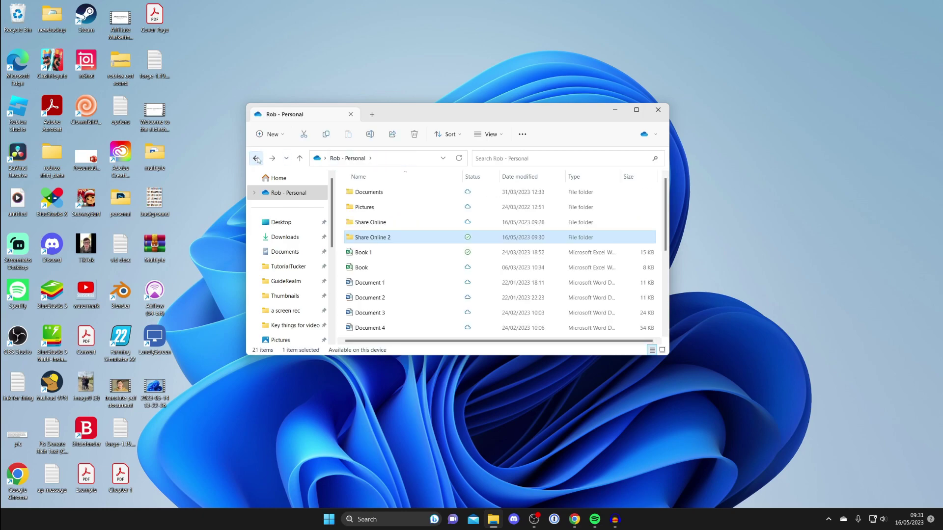
pyautogui.rightClick(380, 241)
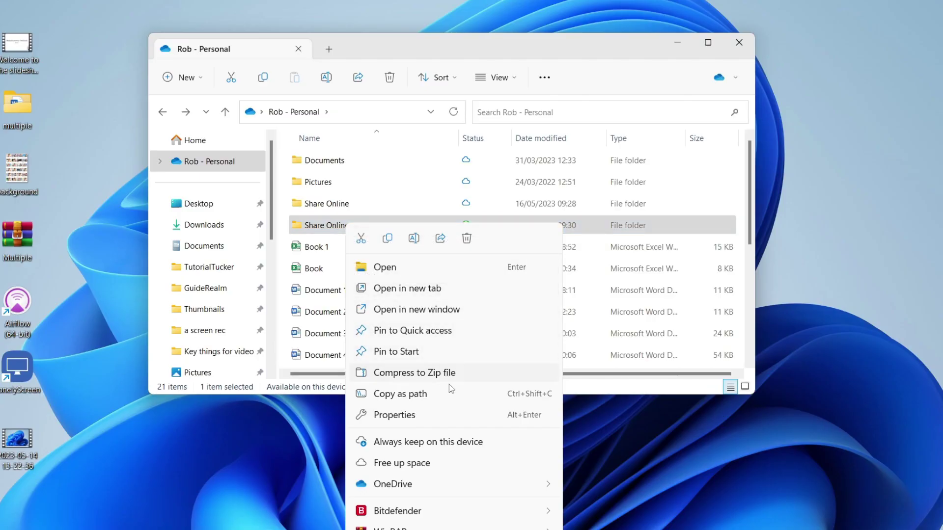
pyautogui.moveTo(456, 486)
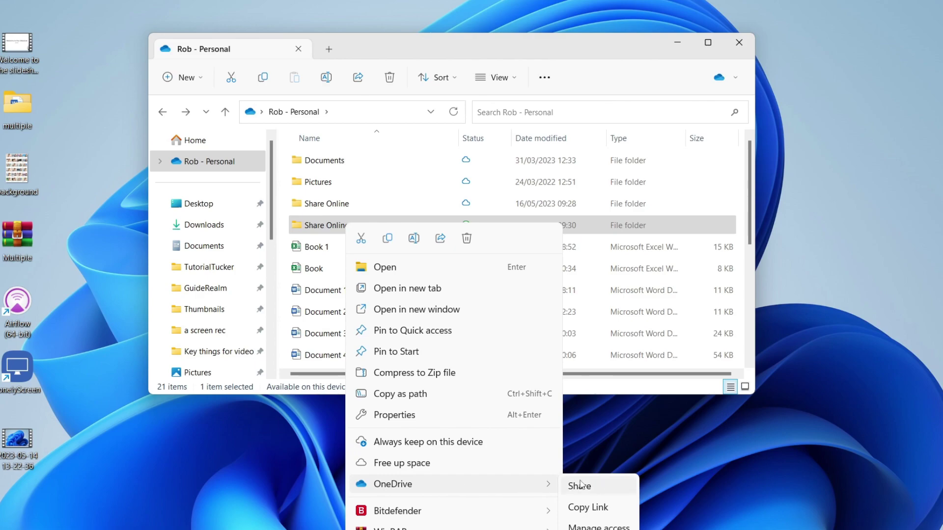
pyautogui.click(598, 490)
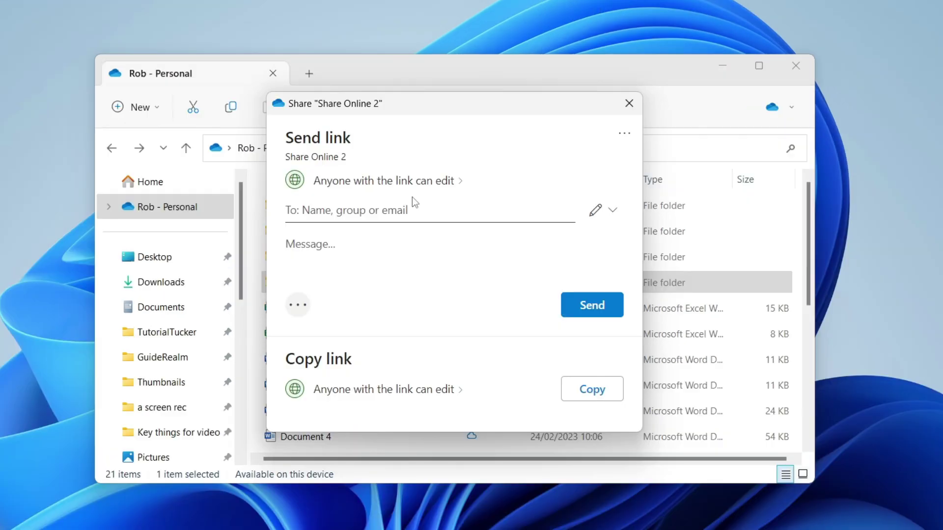
# Step: Change the Share Online 2 link from Can edit to Can view, apply, and copy it
pyautogui.click(422, 216)
pyautogui.click(410, 401)
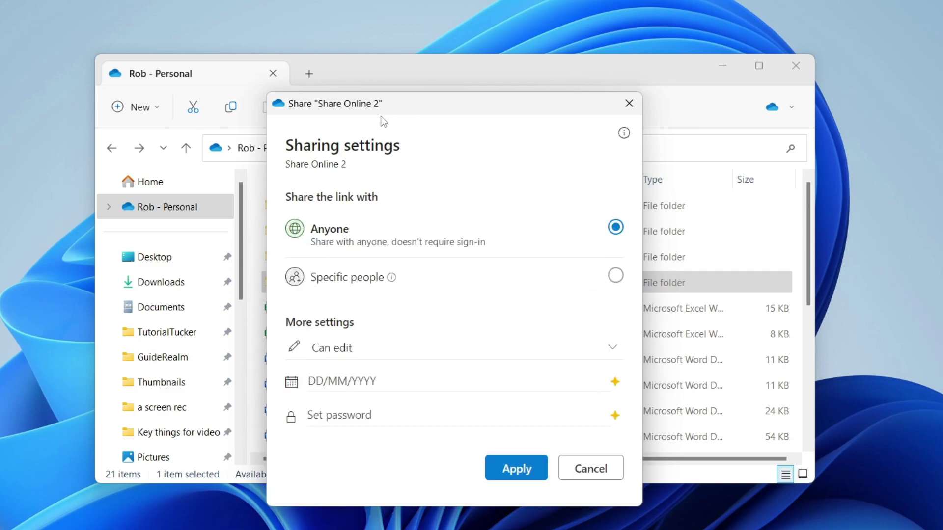
pyautogui.click(346, 350)
pyautogui.click(368, 421)
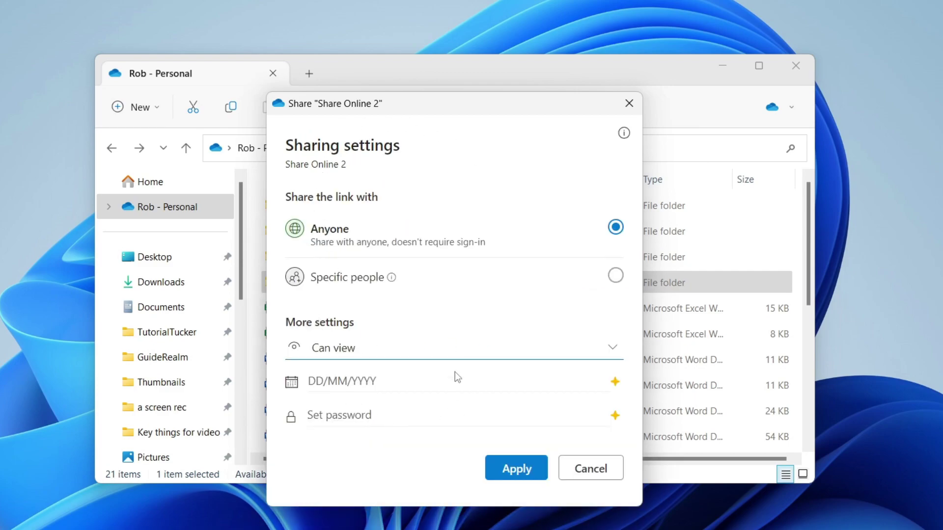
pyautogui.click(520, 472)
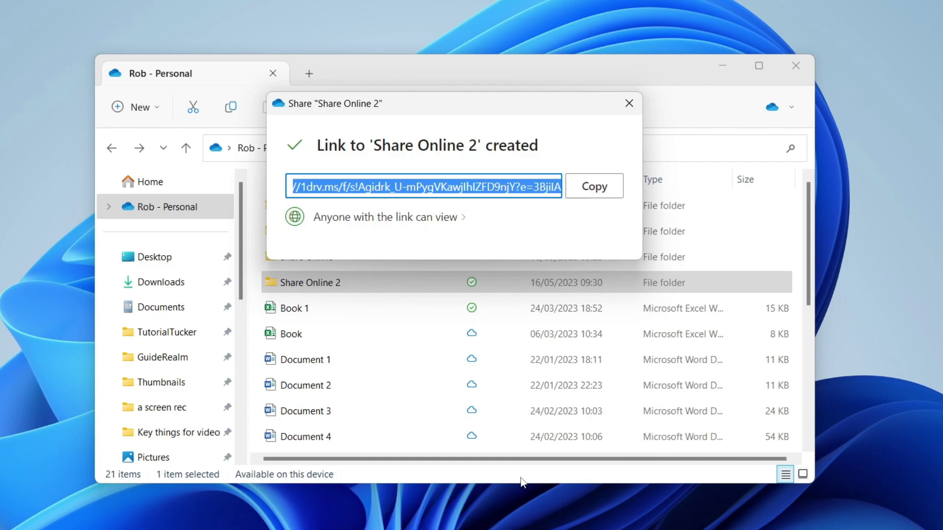
pyautogui.click(581, 198)
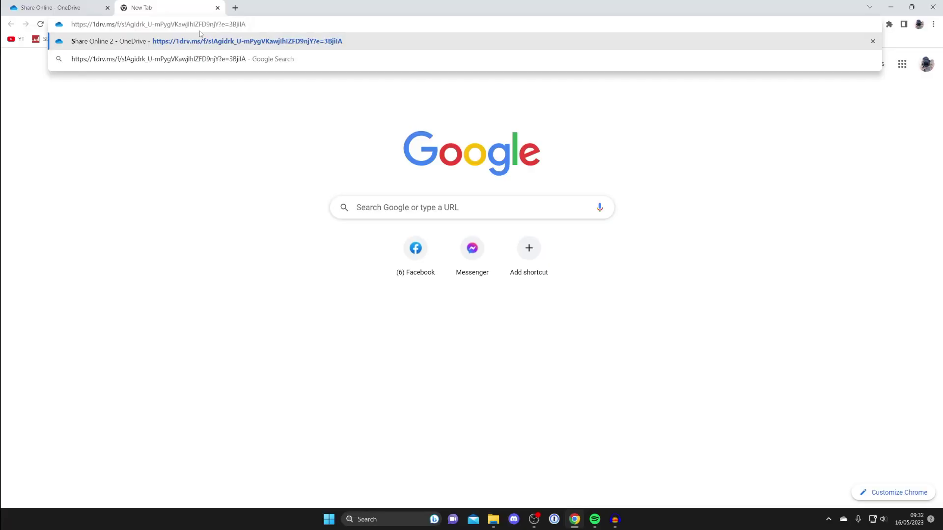
# Step: Load the Share Online 2 link to confirm its four JPGs show as Shared, then minimize Chrome
pyautogui.press('Return')
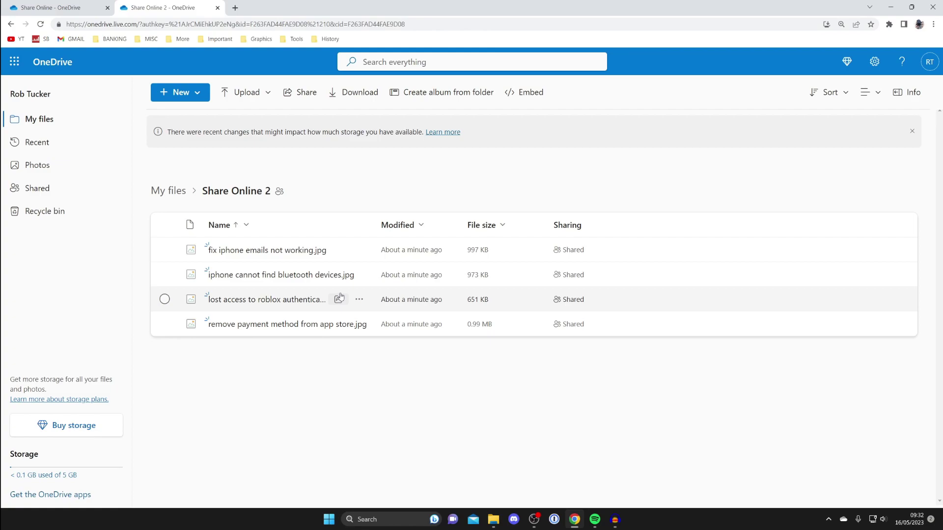
pyautogui.click(885, 11)
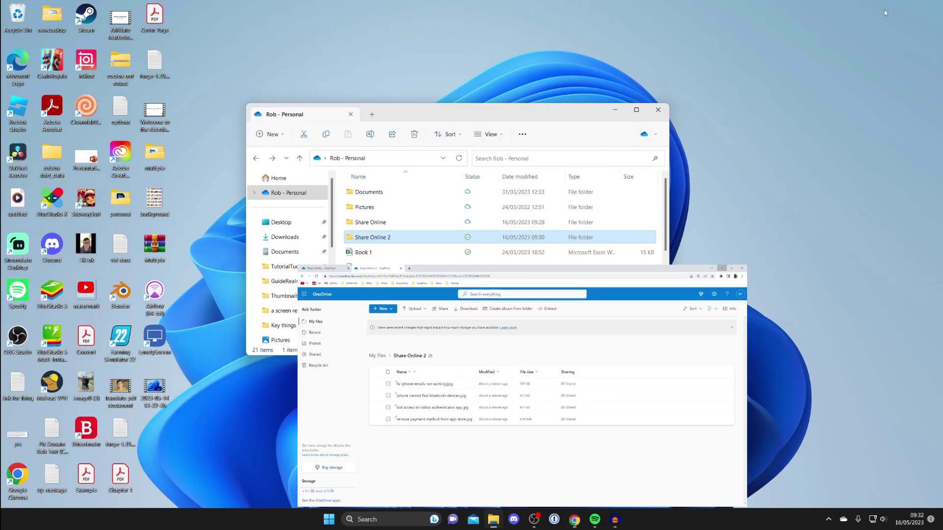